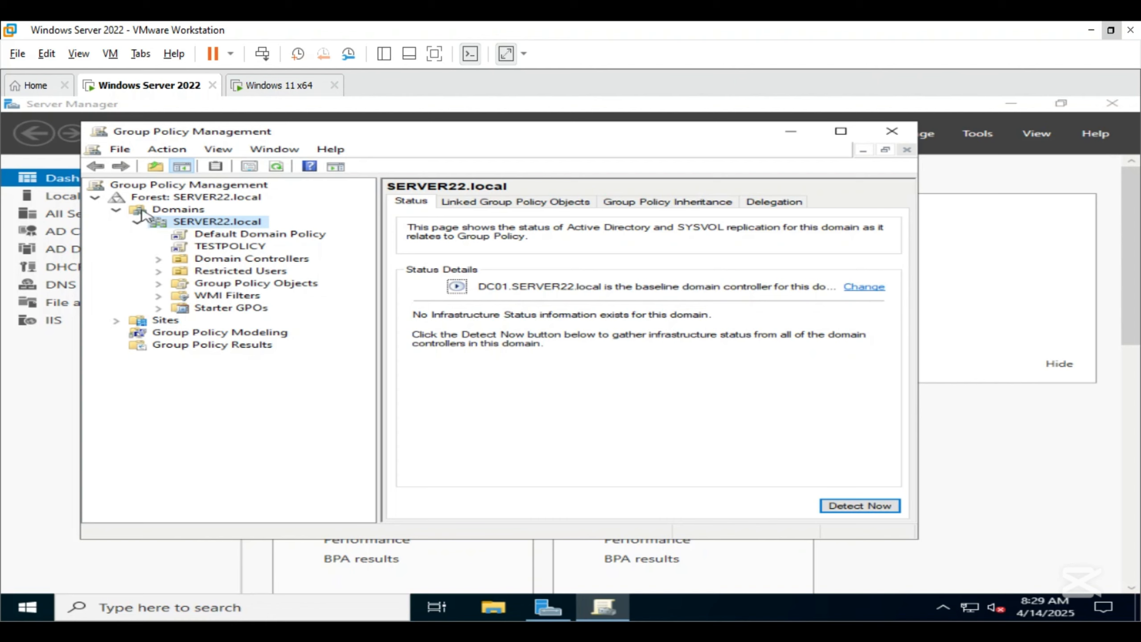
- Create a GPO named "Block Vpn Access" linked to the Restricted Users organizational unit
{"action": "right_click", "coordinate": [242, 272]}
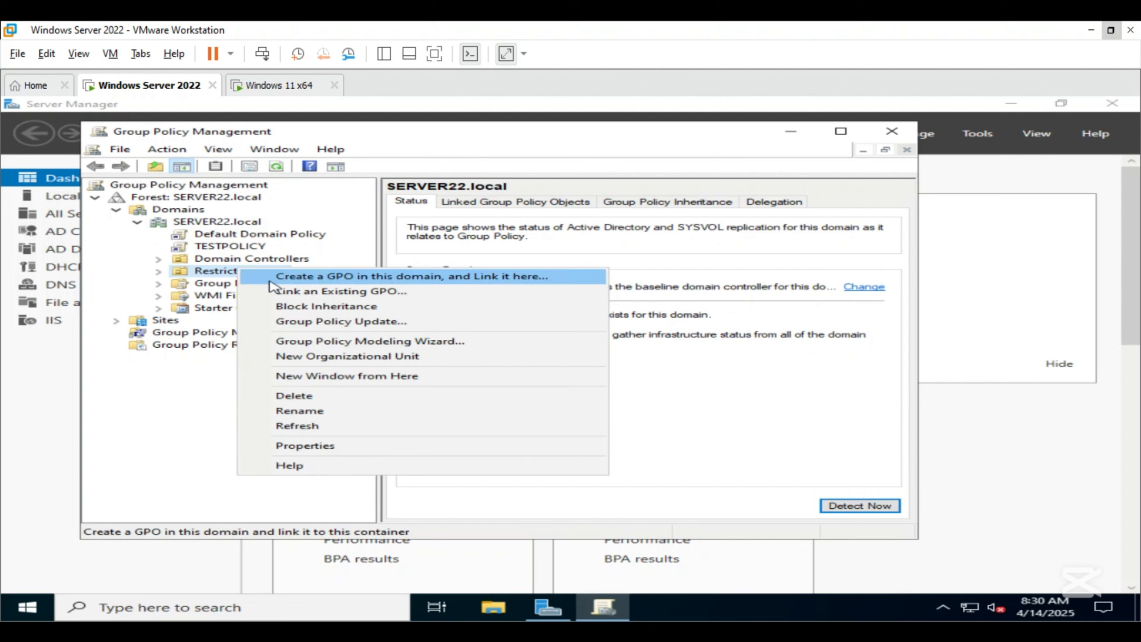
{"action": "left_click", "coordinate": [330, 279]}
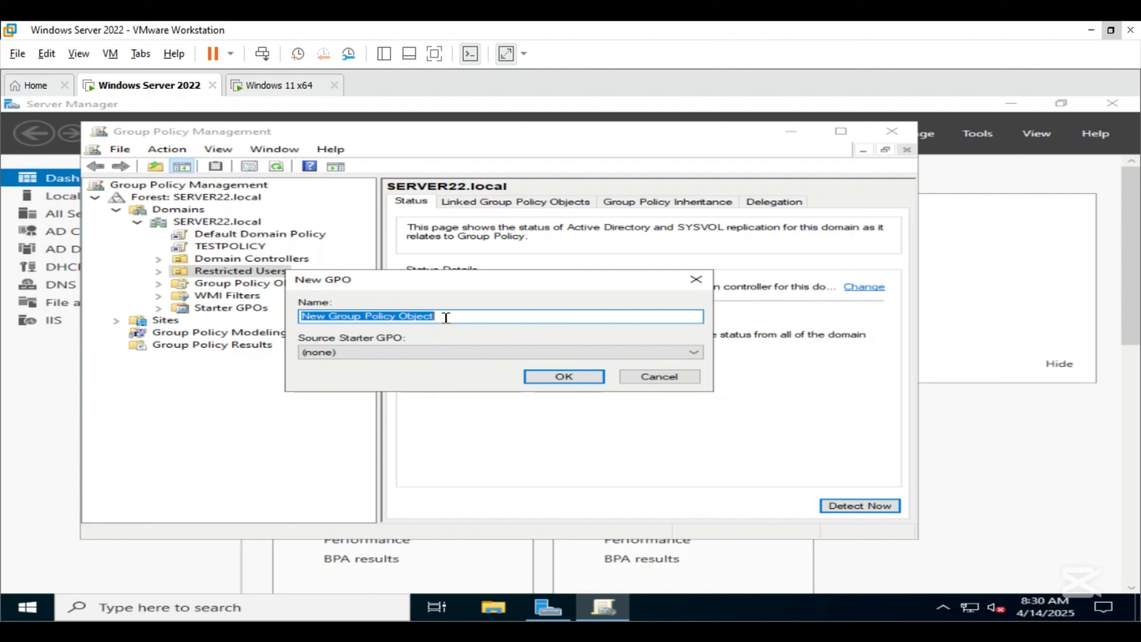
{"action": "type", "text": "Block"}
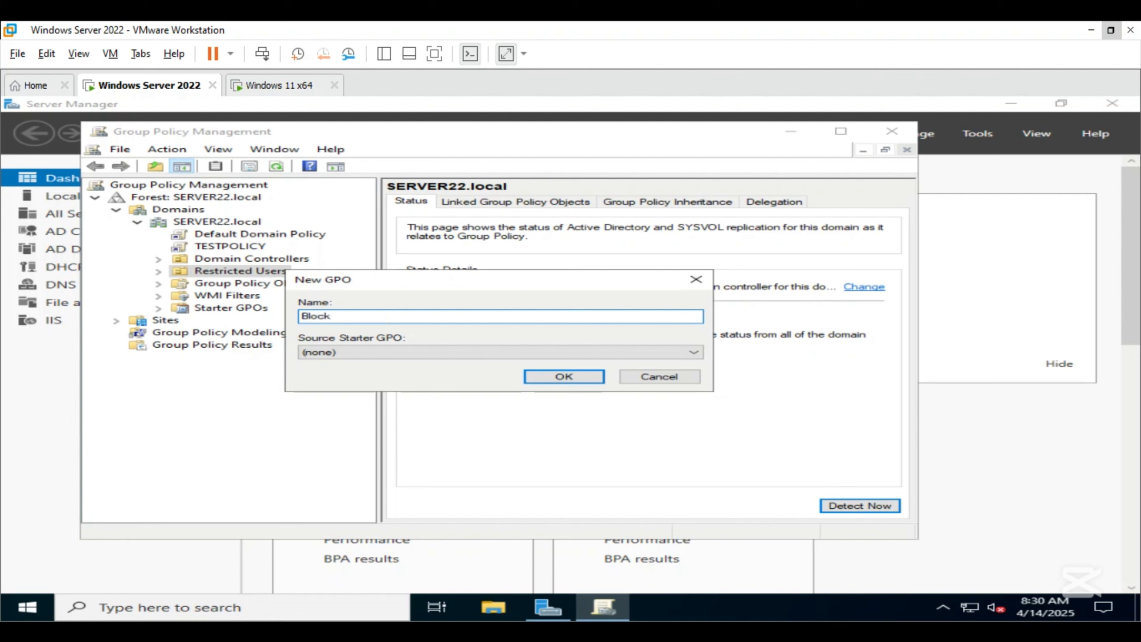
{"action": "type", "text": " Vpn Access"}
{"action": "left_click", "coordinate": [544, 379]}
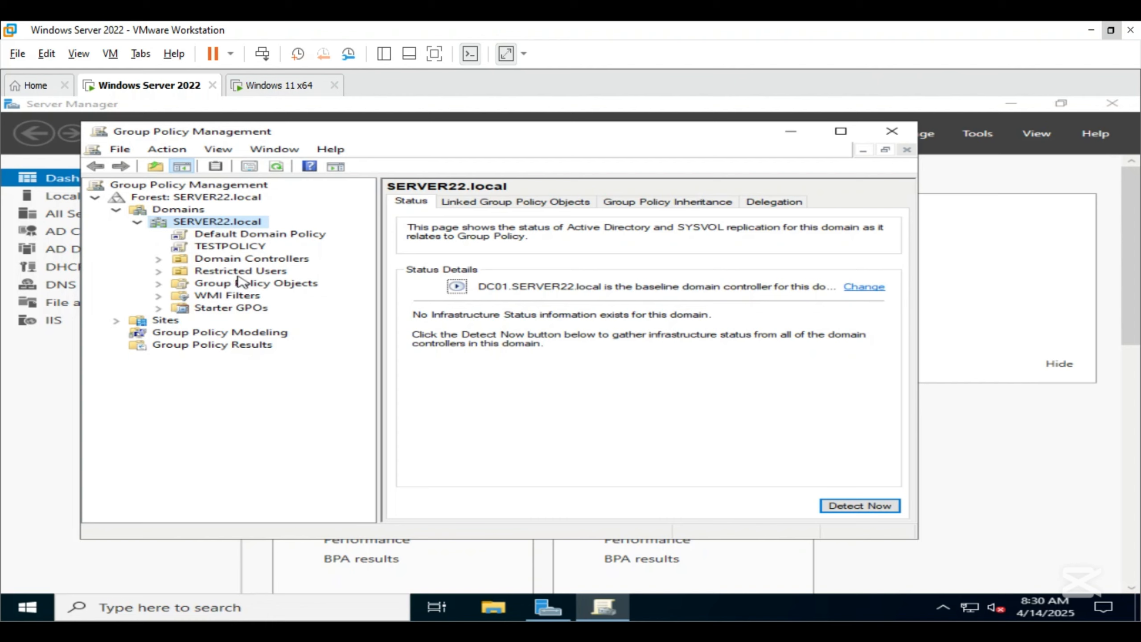
- Edit the Block Vpn Access GPO and go to User Configuration > Policies > Administrative Templates > Network > Network Connections
{"action": "left_click", "coordinate": [240, 272]}
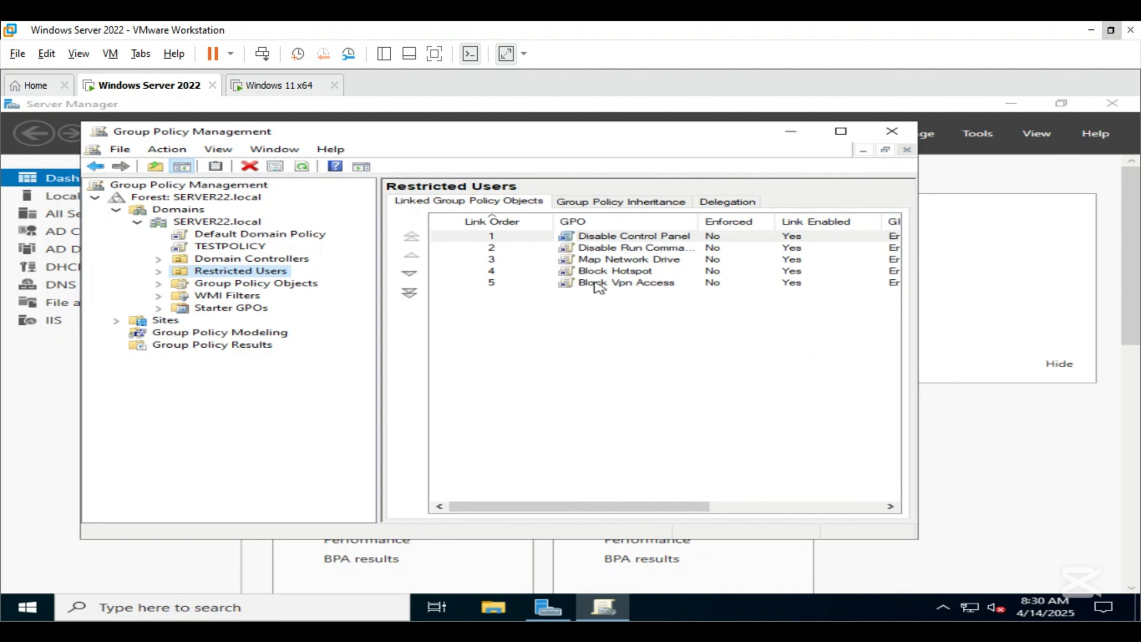
{"action": "right_click", "coordinate": [596, 284]}
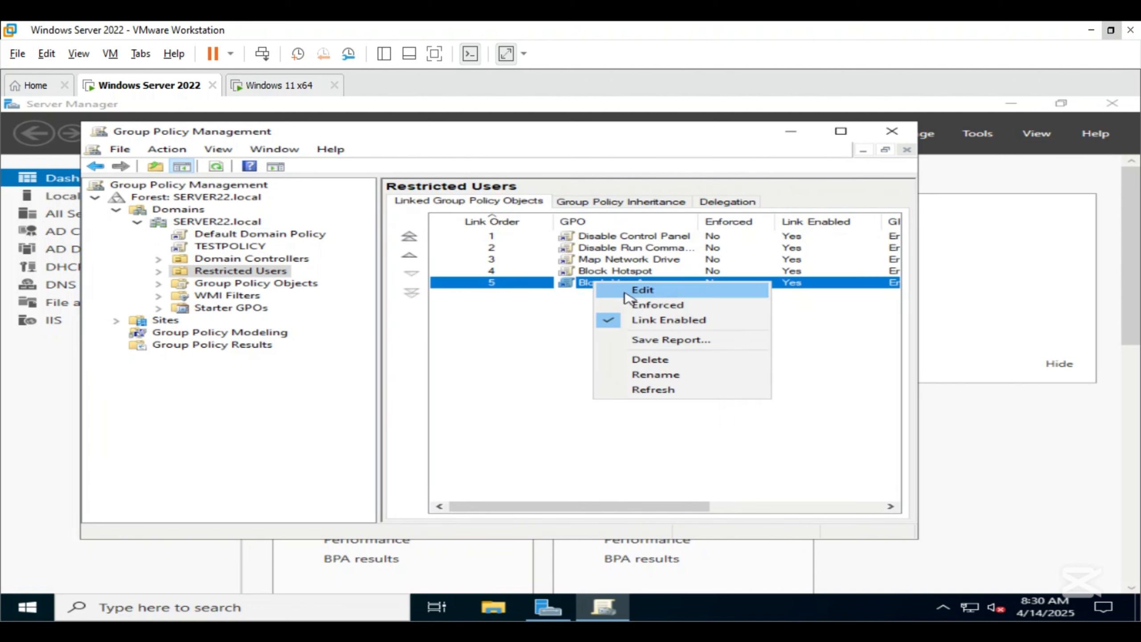
{"action": "left_click", "coordinate": [627, 297]}
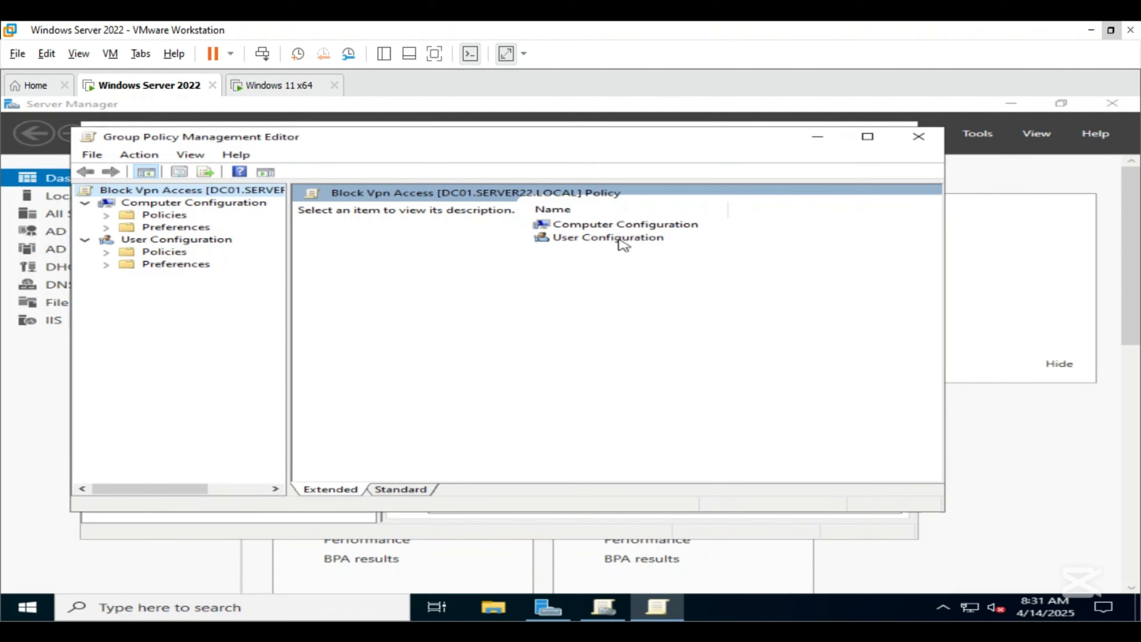
{"action": "double_click", "coordinate": [619, 241]}
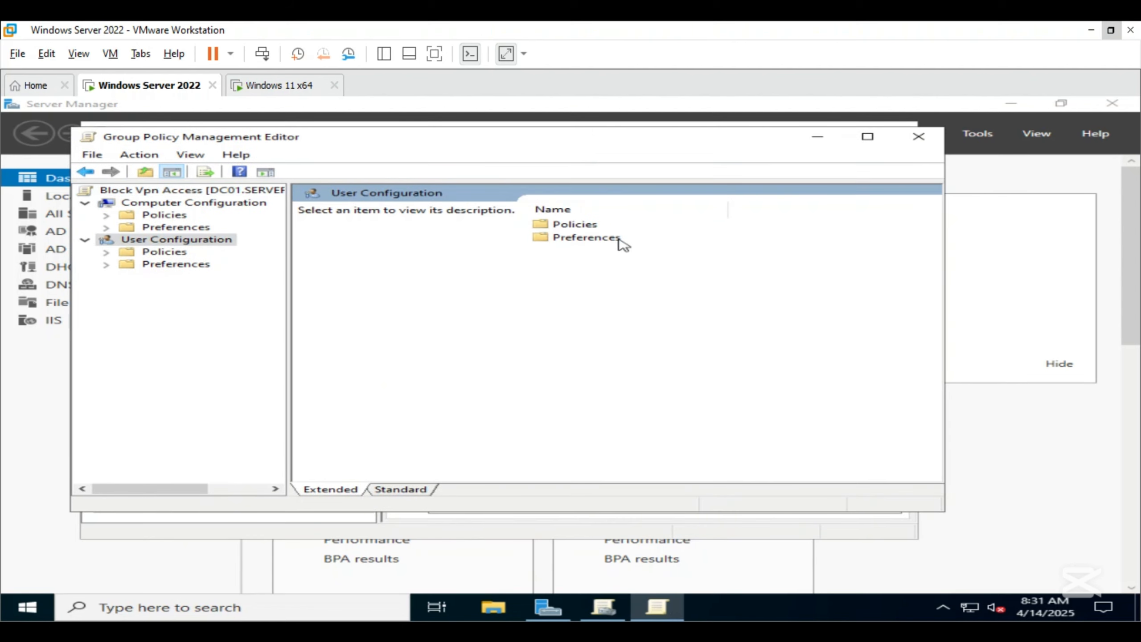
{"action": "double_click", "coordinate": [593, 228]}
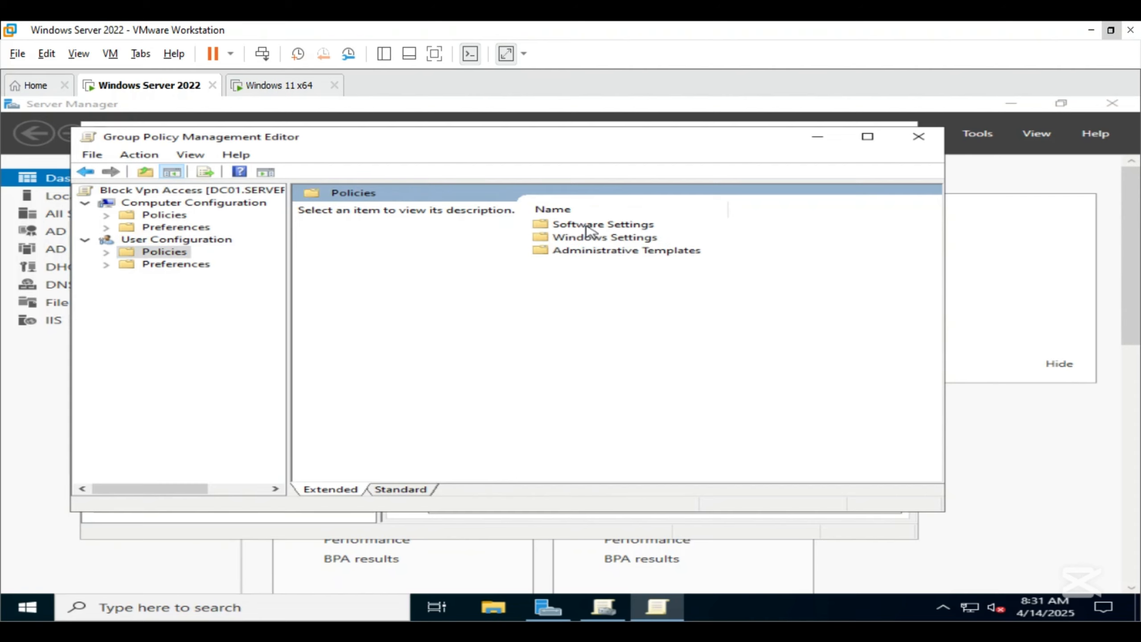
{"action": "double_click", "coordinate": [603, 251]}
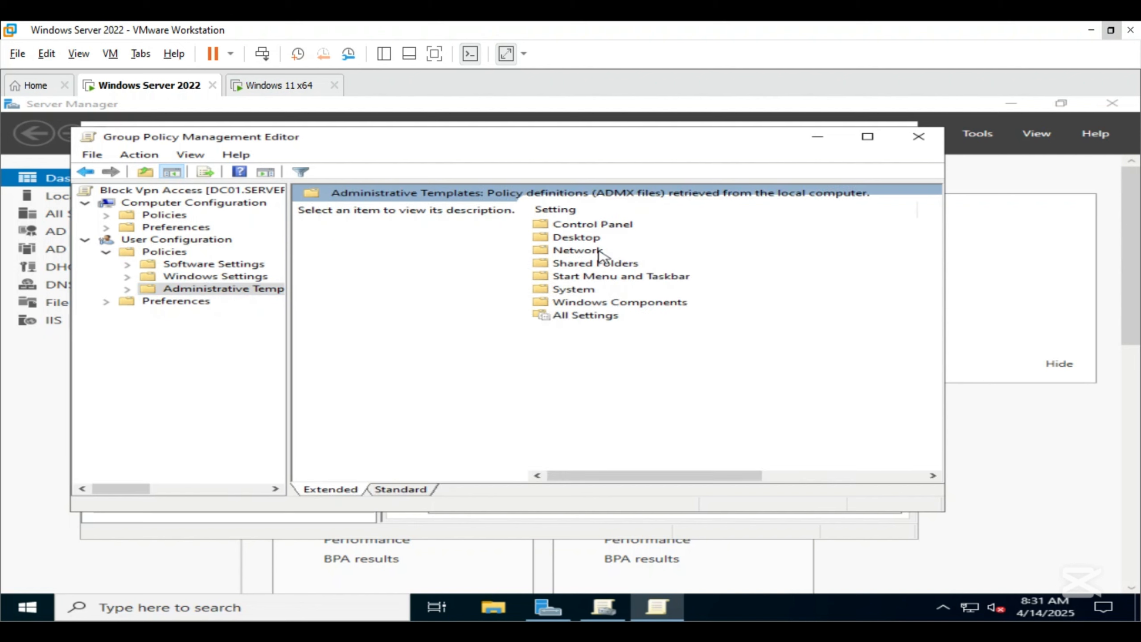
{"action": "double_click", "coordinate": [589, 252]}
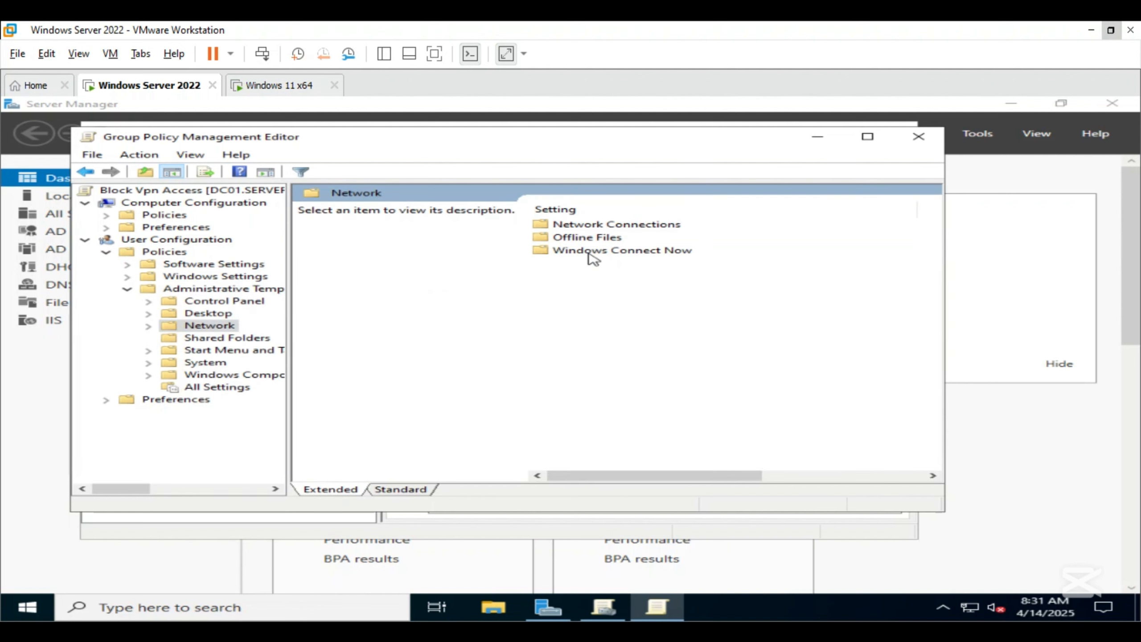
{"action": "double_click", "coordinate": [585, 227]}
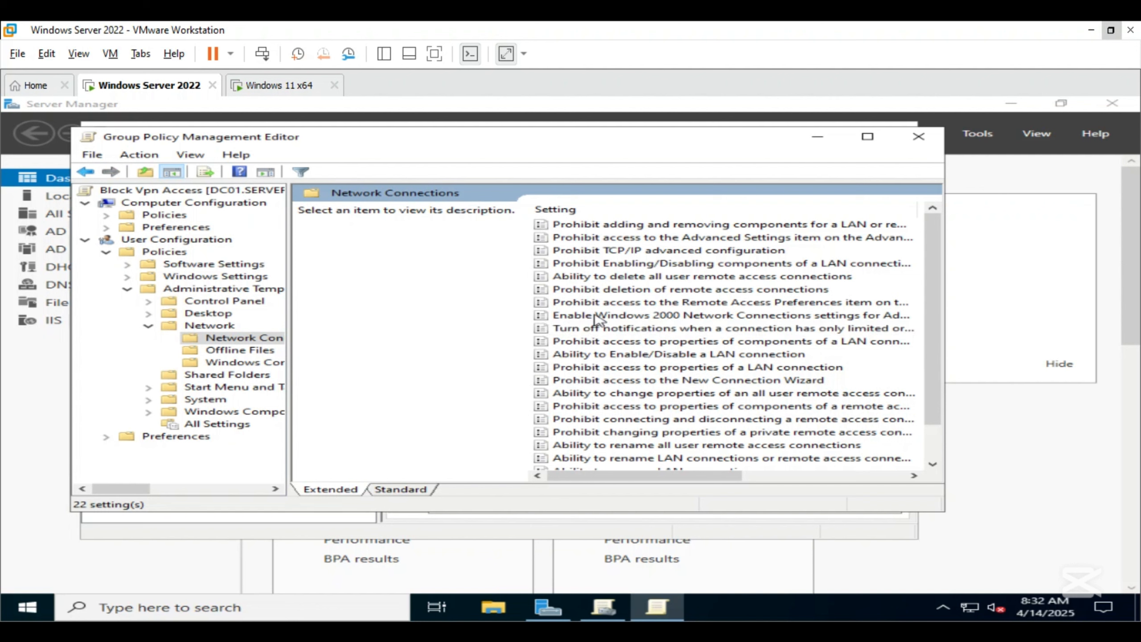
- Enable the "Prohibit access to properties of a LAN connection" policy and apply it
{"action": "left_click", "coordinate": [638, 368]}
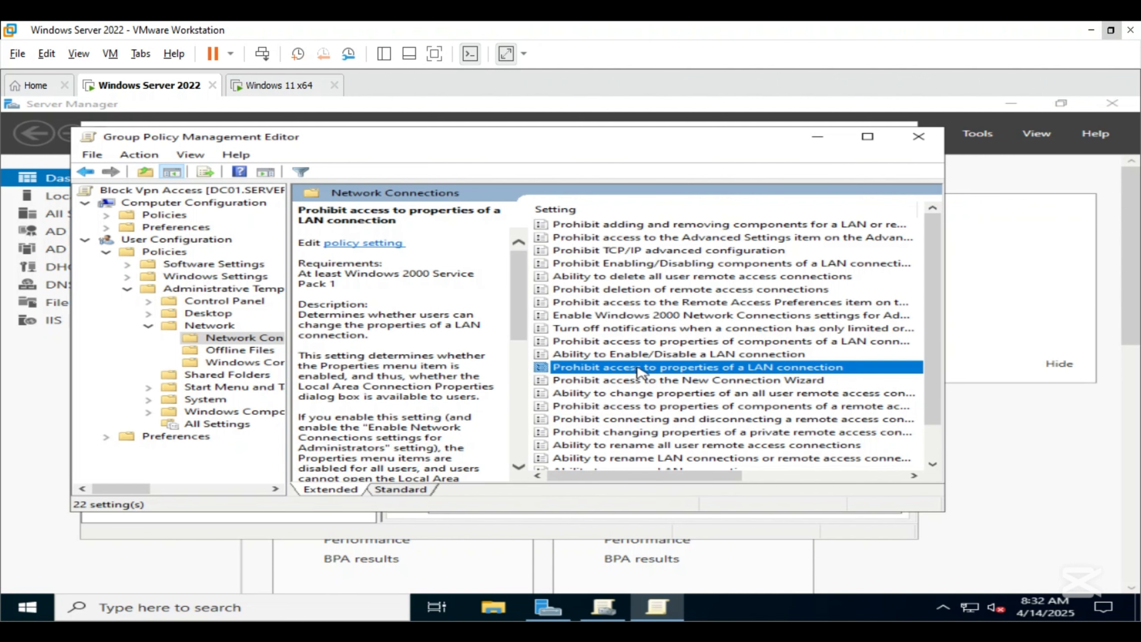
{"action": "double_click", "coordinate": [639, 367]}
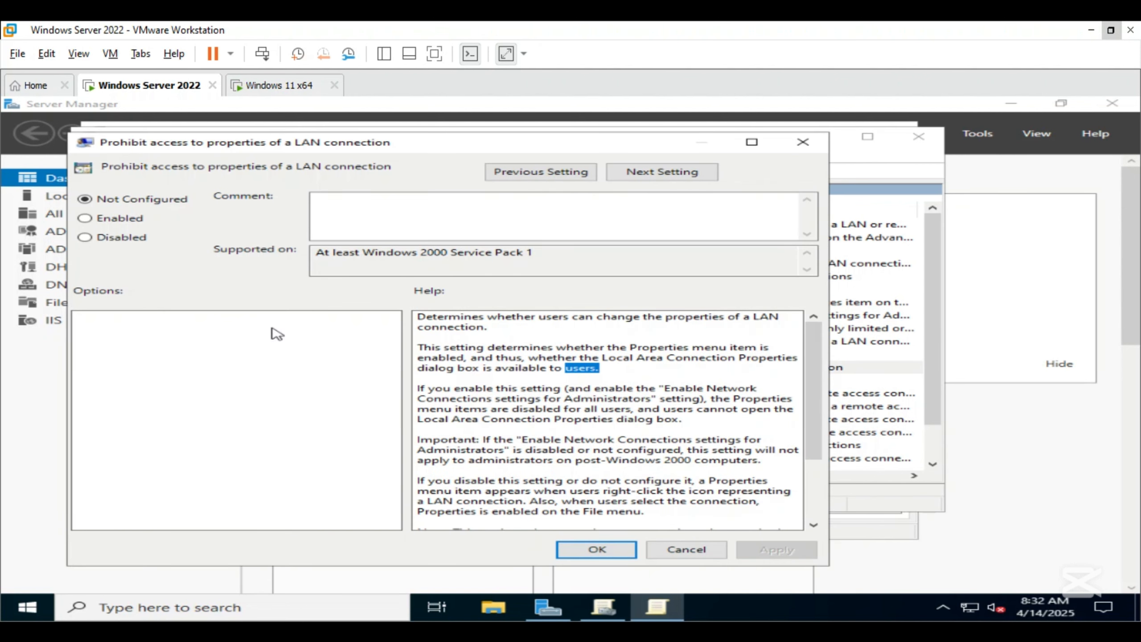
{"action": "left_click", "coordinate": [89, 218]}
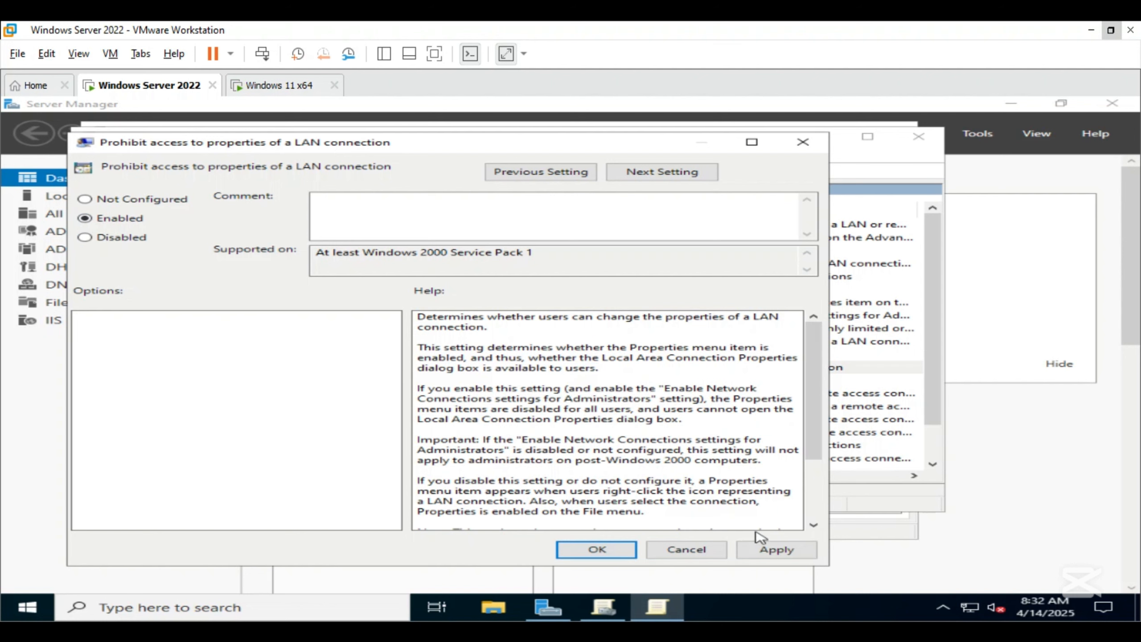
{"action": "left_click", "coordinate": [759, 549]}
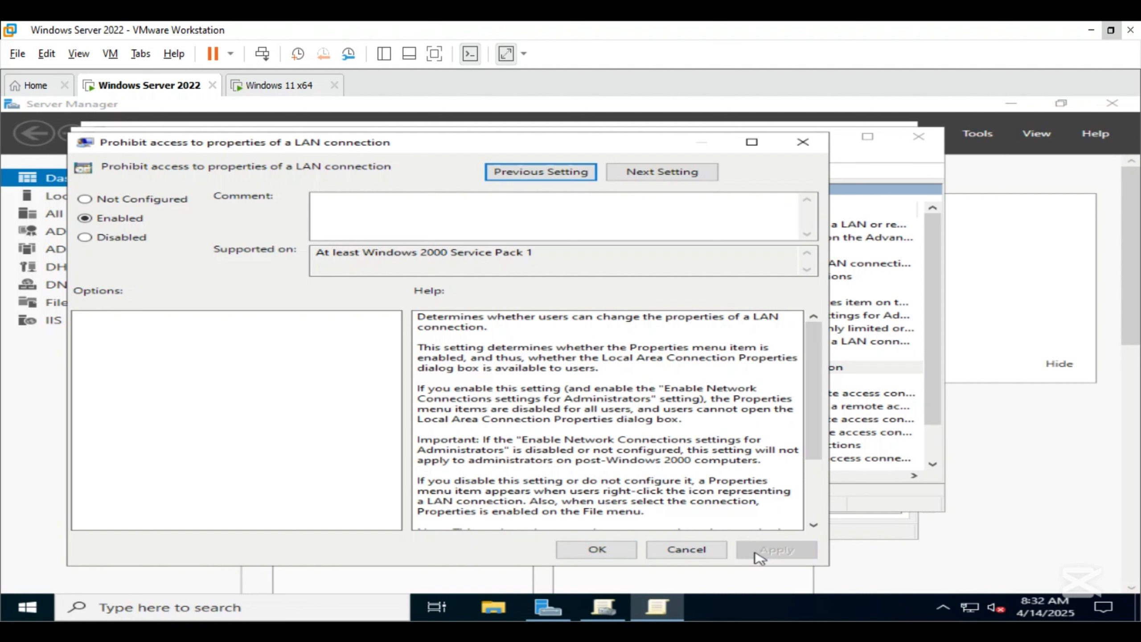
{"action": "left_click", "coordinate": [597, 549]}
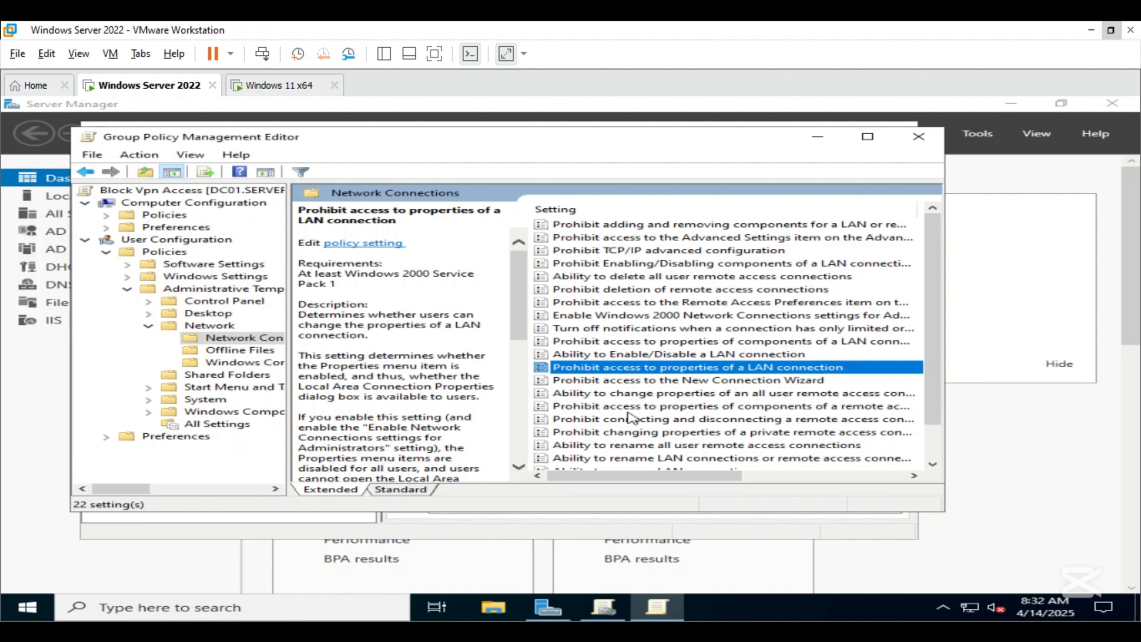
- Enable the "Prohibit TCP/IP advanced configuration" policy and apply it
{"action": "double_click", "coordinate": [595, 250]}
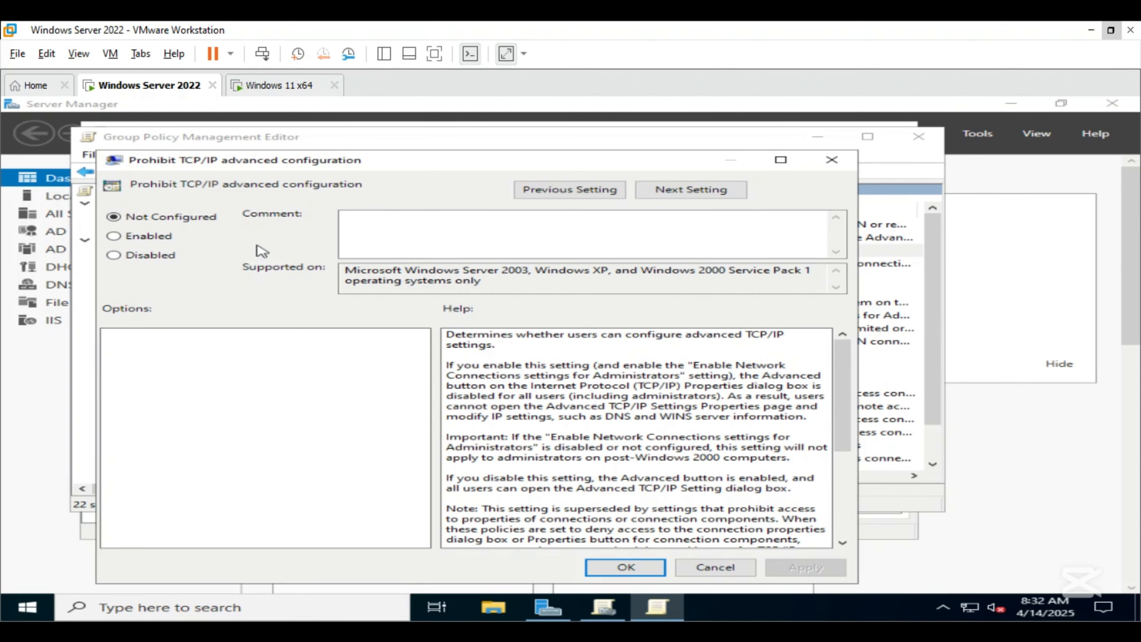
{"action": "left_click", "coordinate": [164, 240]}
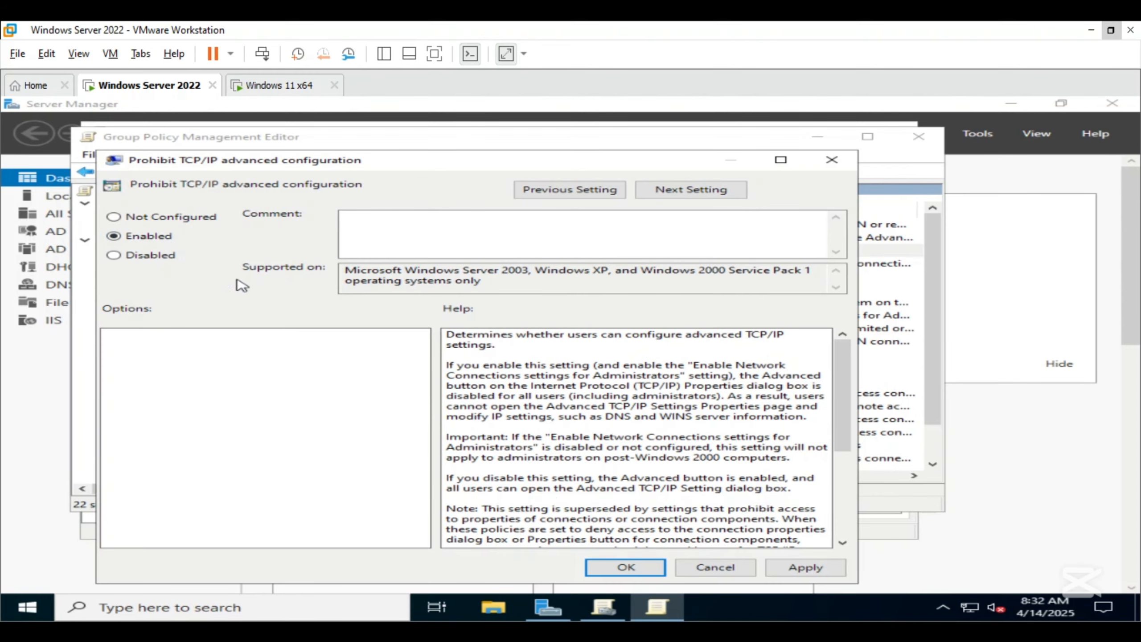
{"action": "left_click", "coordinate": [804, 569]}
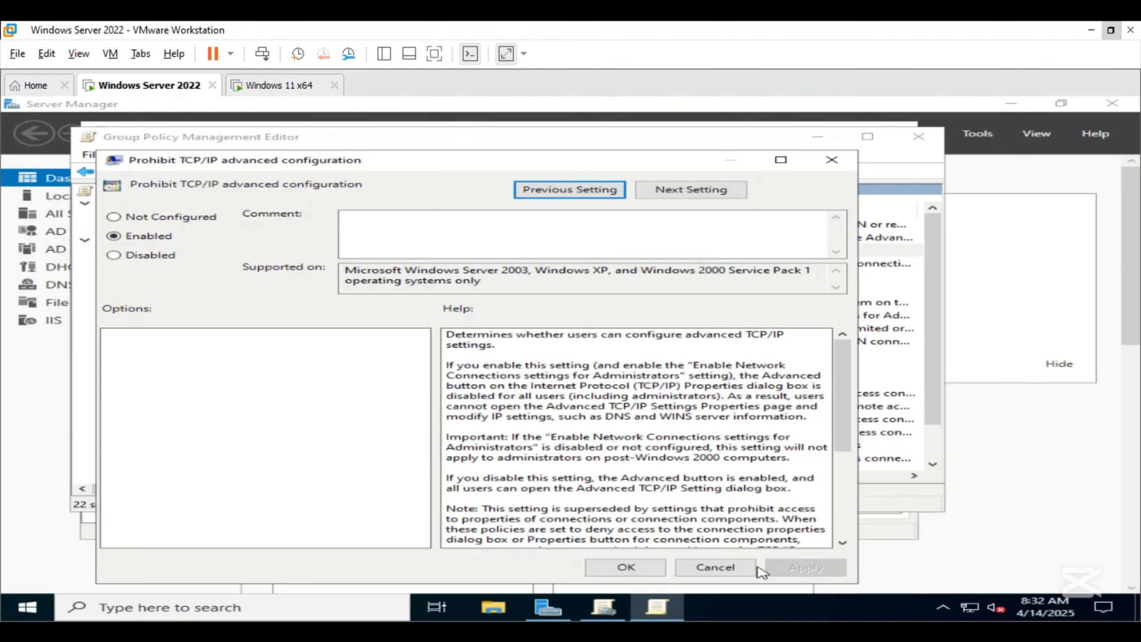
{"action": "left_click", "coordinate": [625, 567]}
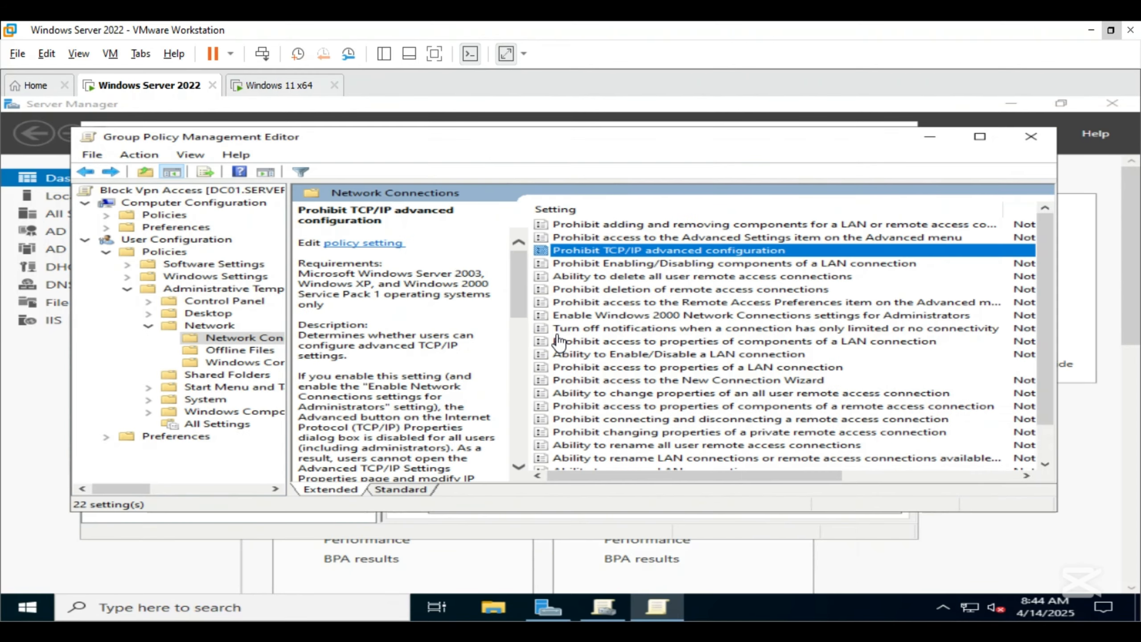
- Enable the "Prohibit access to the New Connection Wizard" policy and apply it
{"action": "double_click", "coordinate": [584, 380]}
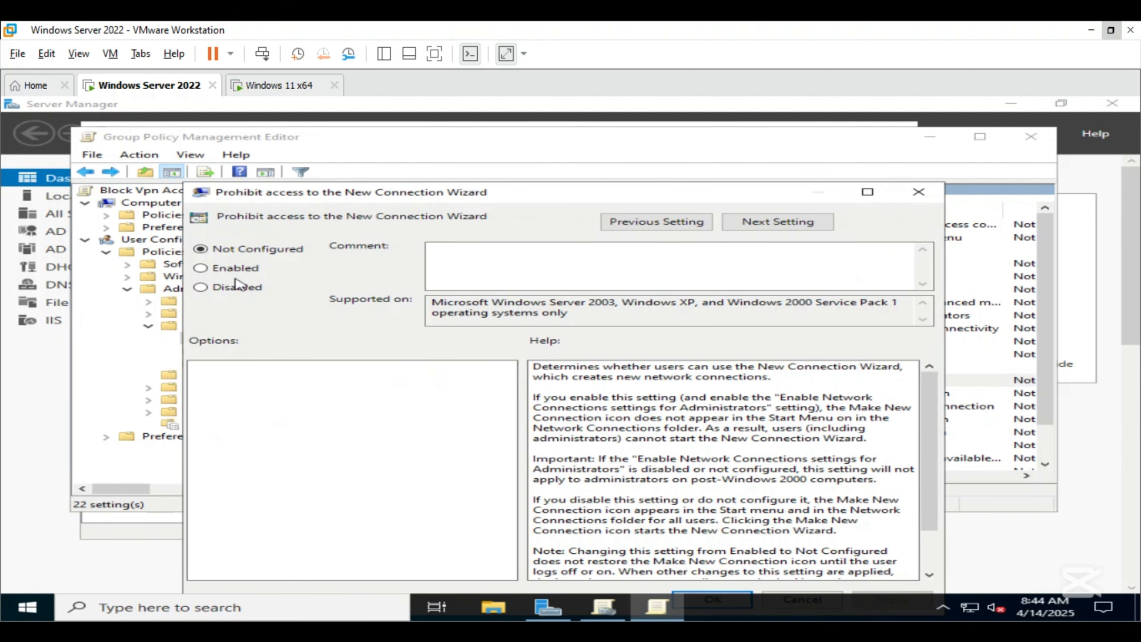
{"action": "left_click", "coordinate": [235, 269]}
{"action": "left_click_drag", "start_coordinate": [602, 193], "coordinate": [585, 130]}
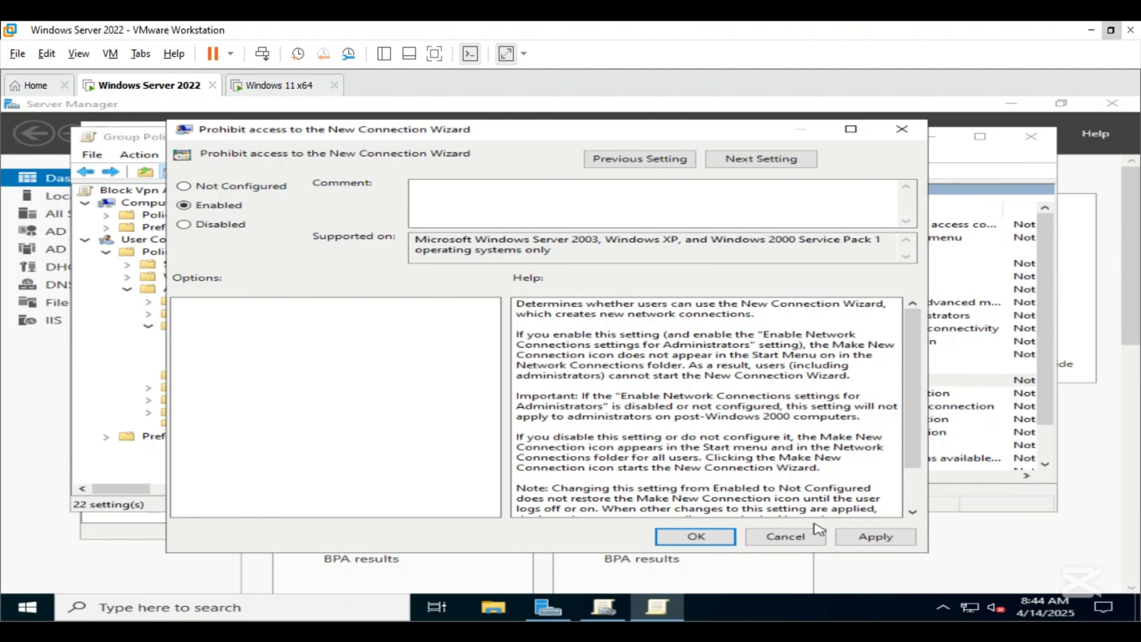
{"action": "left_click", "coordinate": [872, 539]}
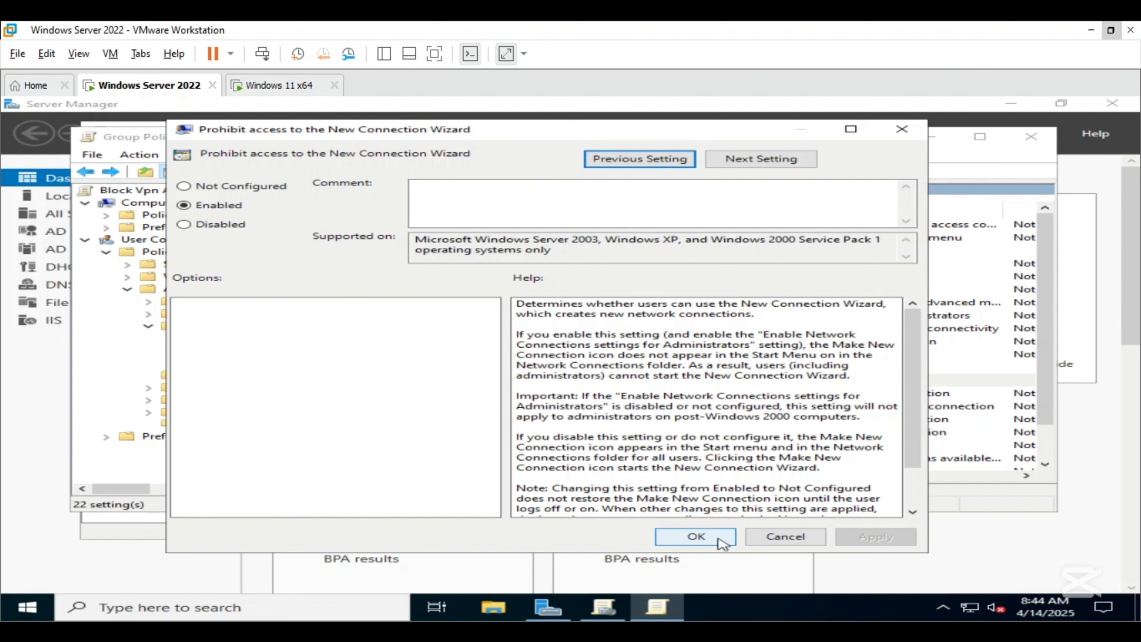
{"action": "left_click", "coordinate": [696, 536]}
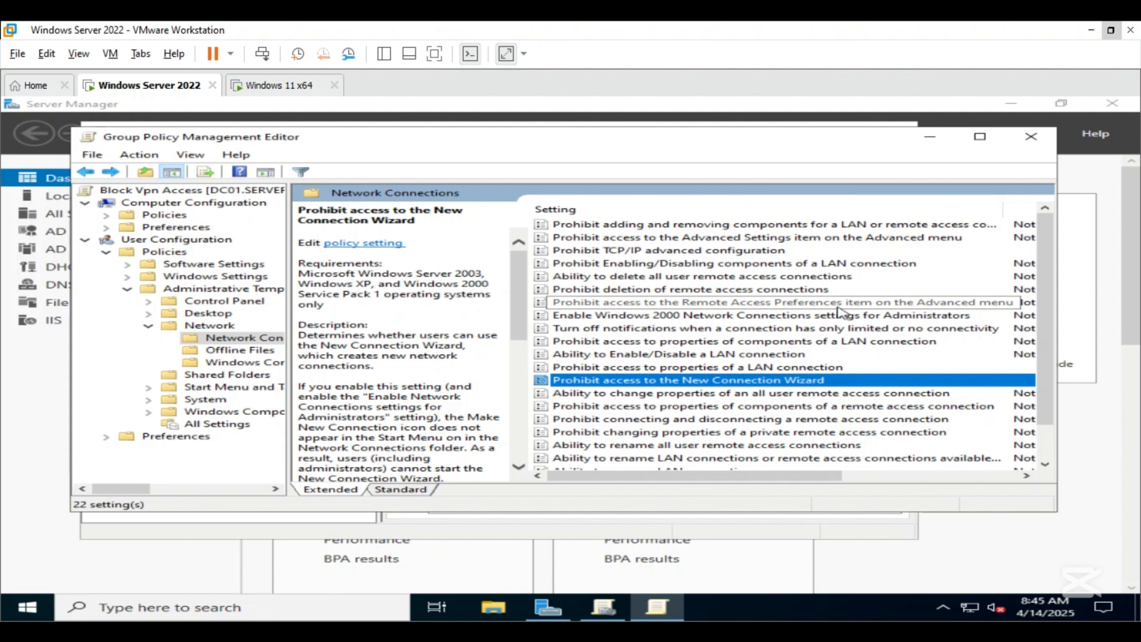
- Enable the "Prohibit access to the Remote Access Preferences item on the Advanced menu" policy and apply it
{"action": "left_click", "coordinate": [834, 304]}
{"action": "double_click", "coordinate": [834, 303]}
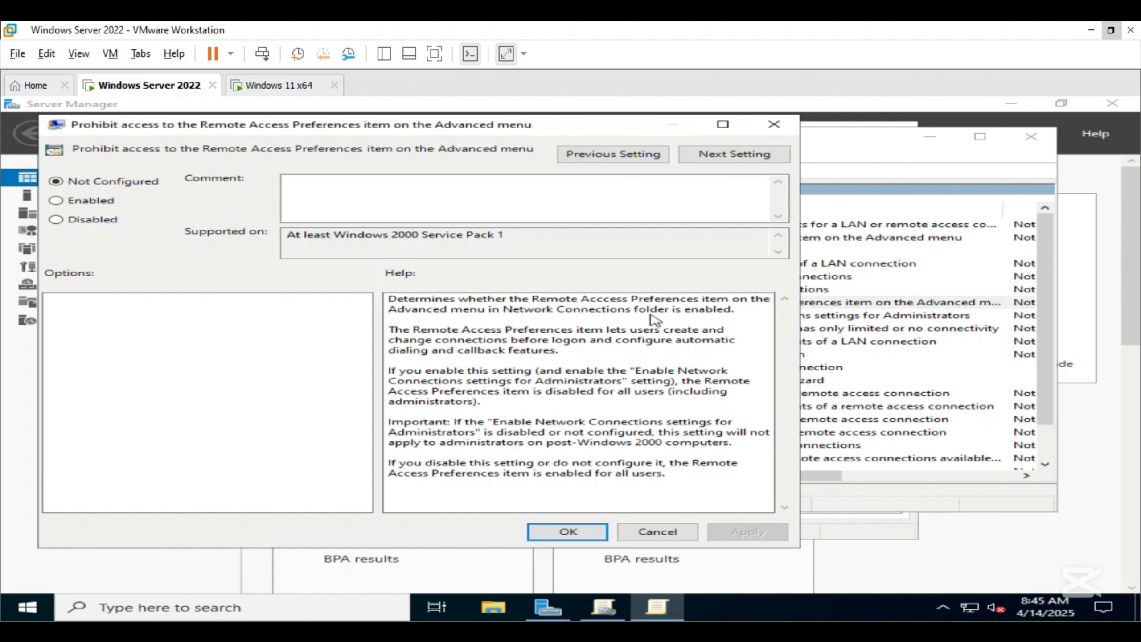
{"action": "left_click", "coordinate": [56, 201]}
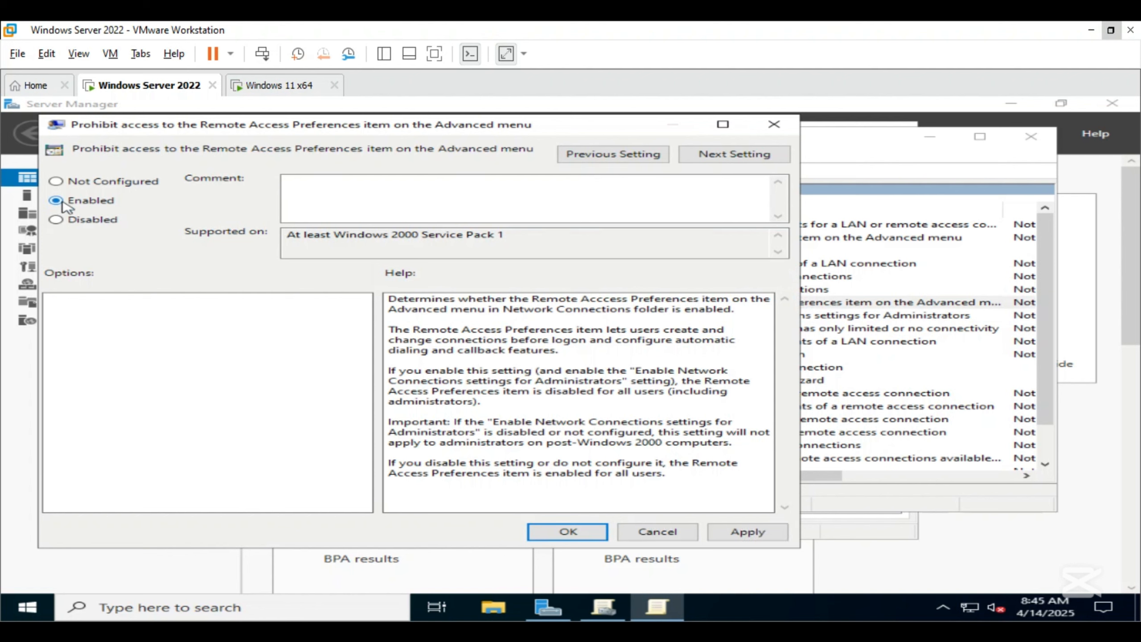
{"action": "left_click", "coordinate": [746, 531]}
{"action": "left_click", "coordinate": [582, 534]}
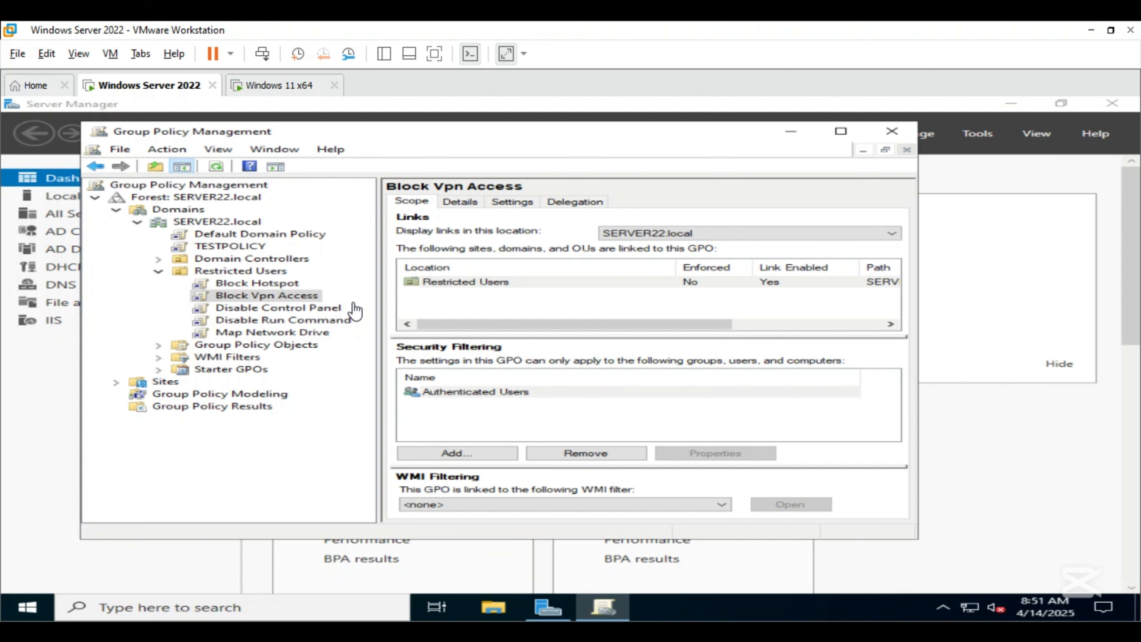
- Switch to the Windows 11 x64 virtual machine and sign in to the test user account with its password
{"action": "left_click", "coordinate": [282, 88]}
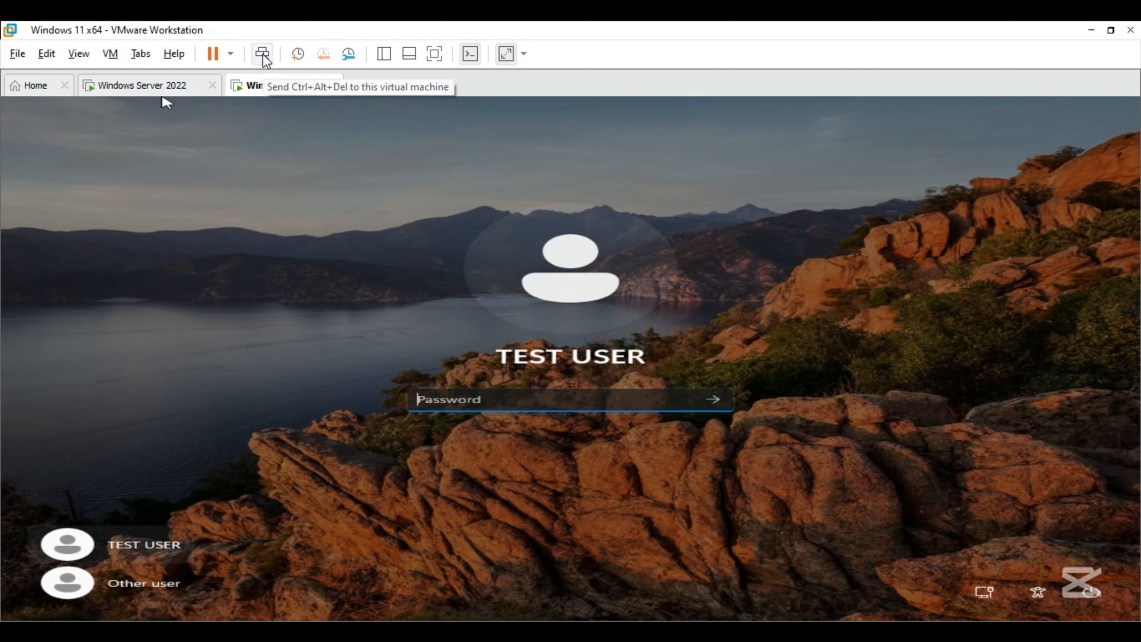
{"action": "type", "text": "************"}
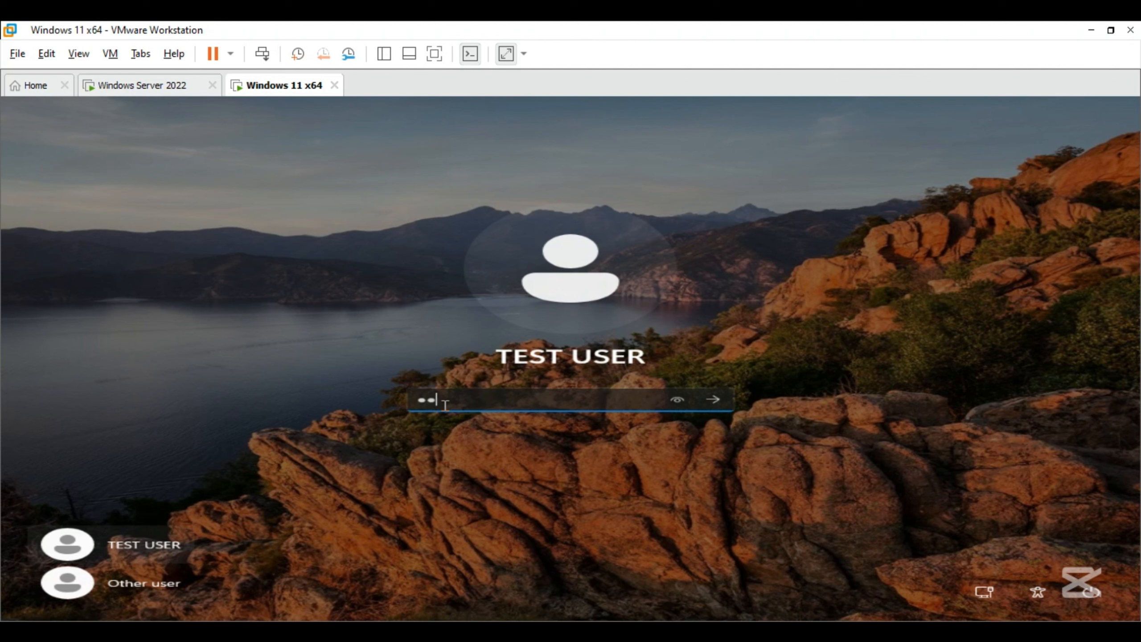
{"action": "type", "text": "*****"}
{"action": "key", "text": "Return"}
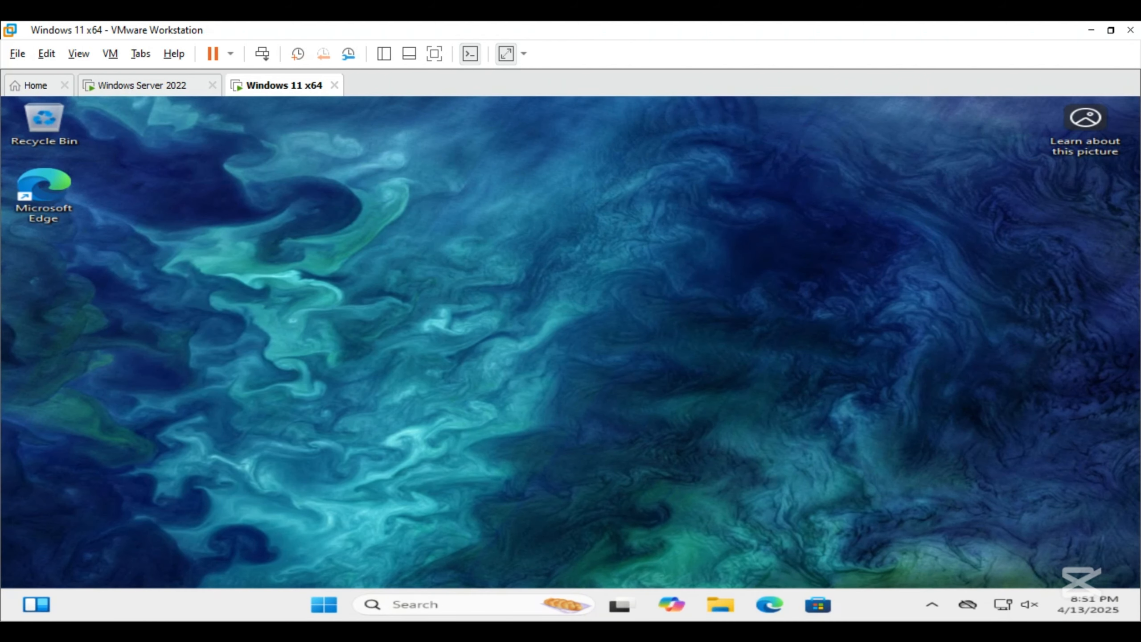
- Open Command Prompt as administrator, authorizing it with the SERVER22 domain administrator user name and the account password
{"action": "key", "text": "super"}
{"action": "type", "text": "command"}
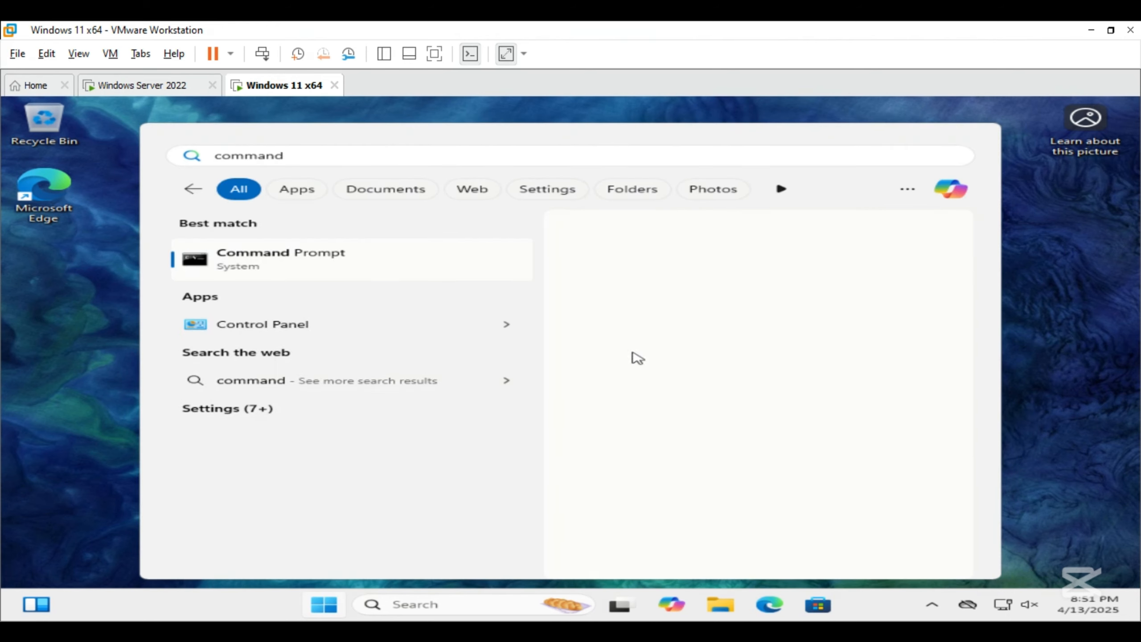
{"action": "left_click", "coordinate": [653, 389]}
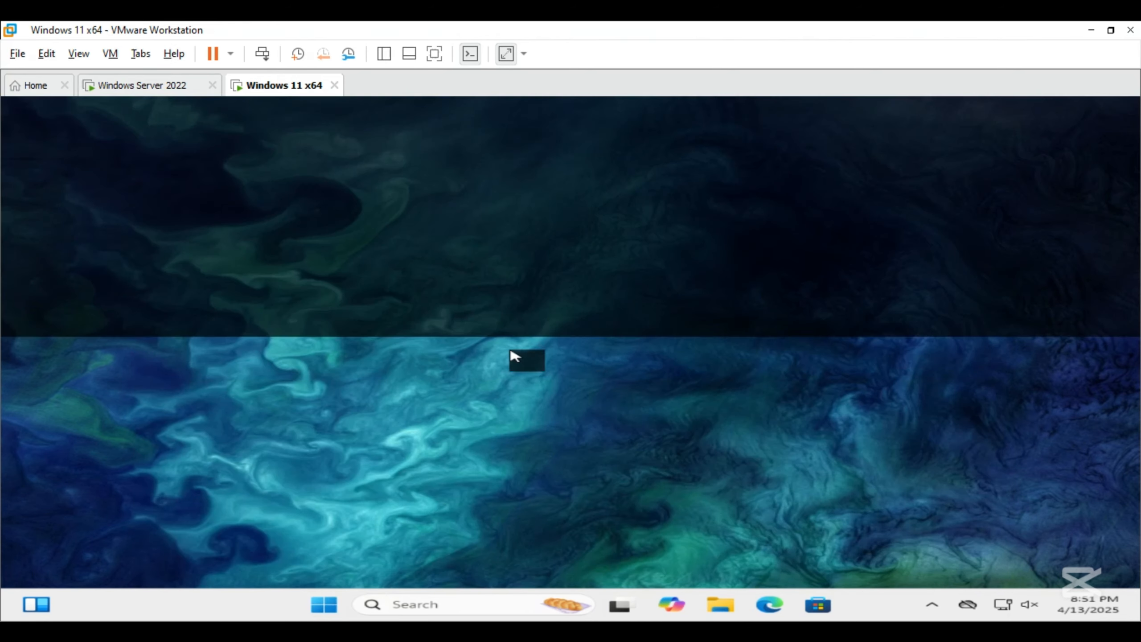
{"action": "type", "text": "S"}
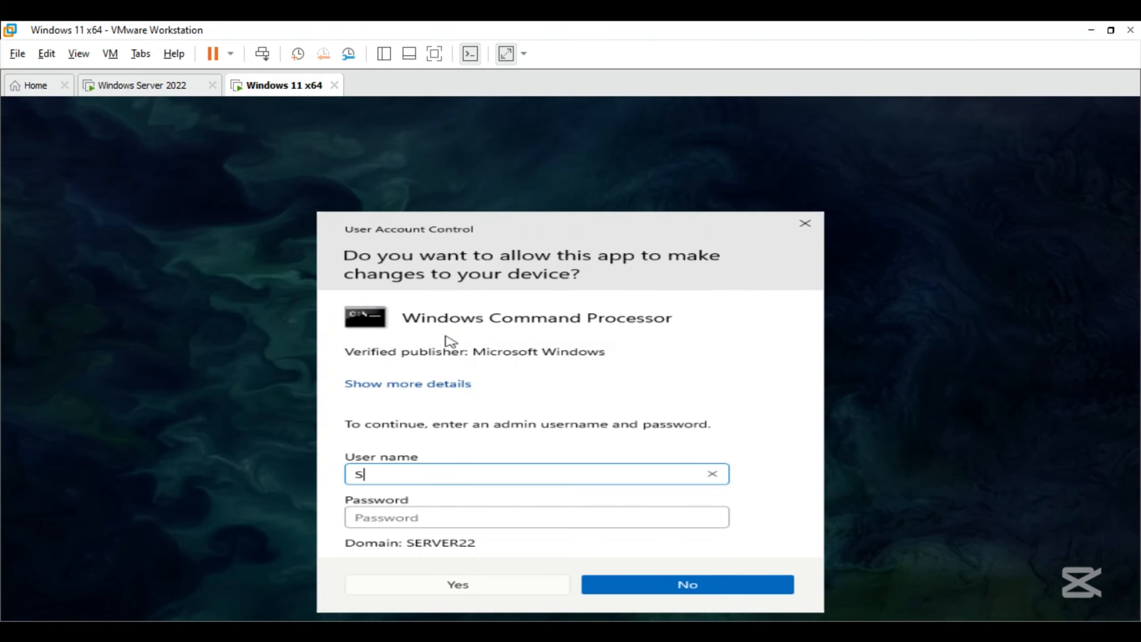
{"action": "type", "text": "ERVER22\\Administrator"}
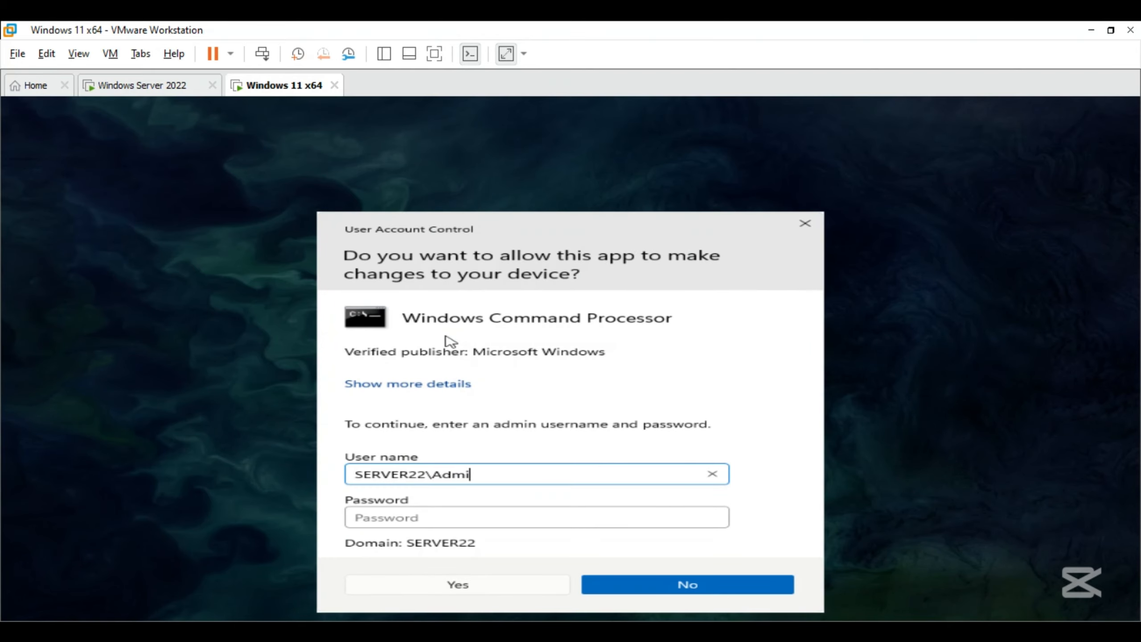
{"action": "key", "text": "Tab"}
{"action": "type", "text": "**********"}
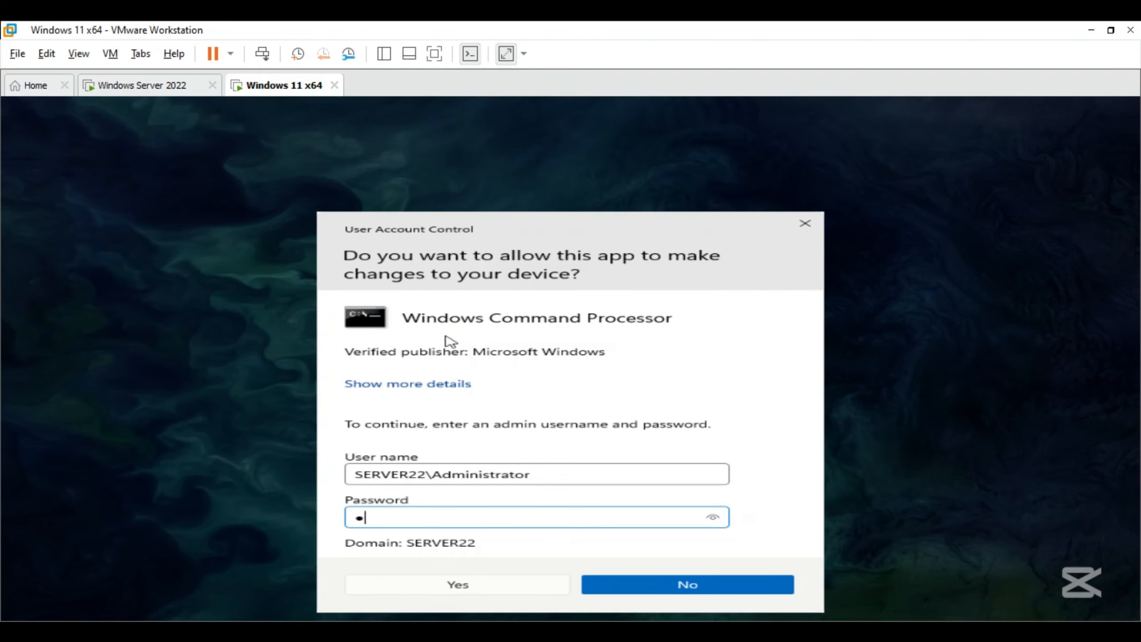
{"action": "type", "text": "******"}
{"action": "left_click", "coordinate": [467, 583]}
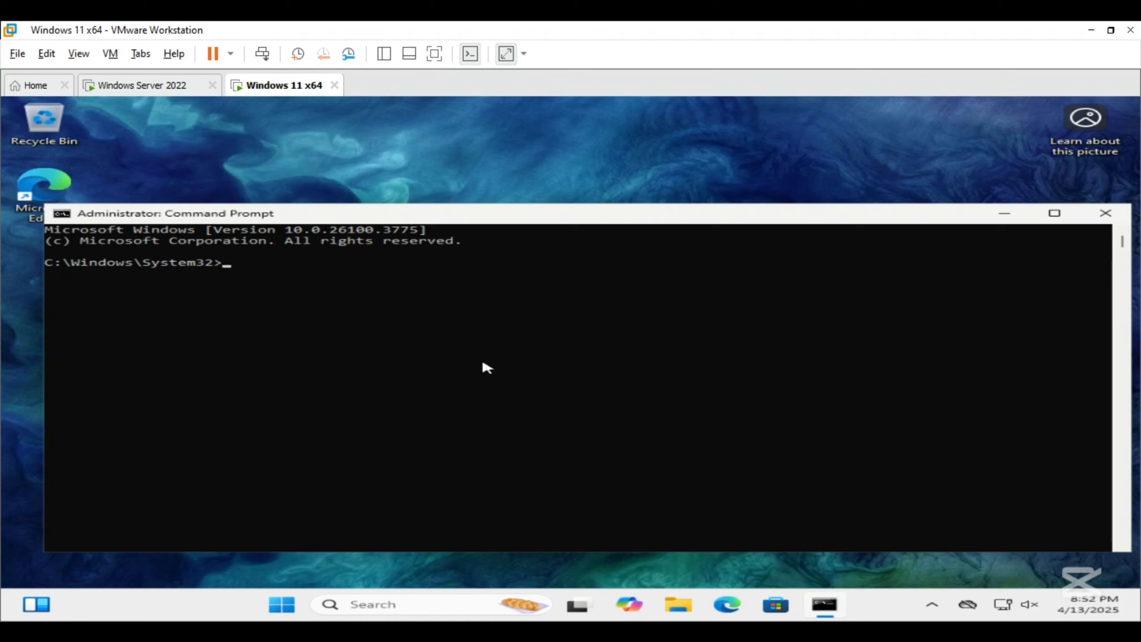
- Force a Group Policy update on the client by running gpupdate /force
{"action": "type", "text": "gpupdate /force"}
{"action": "key", "text": "Return"}
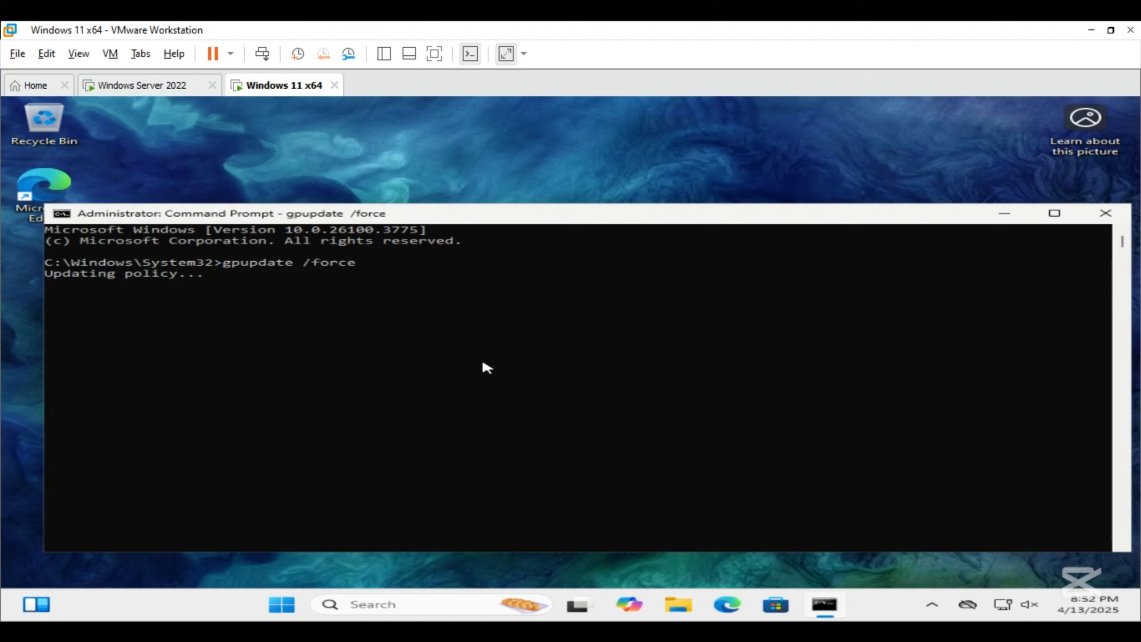